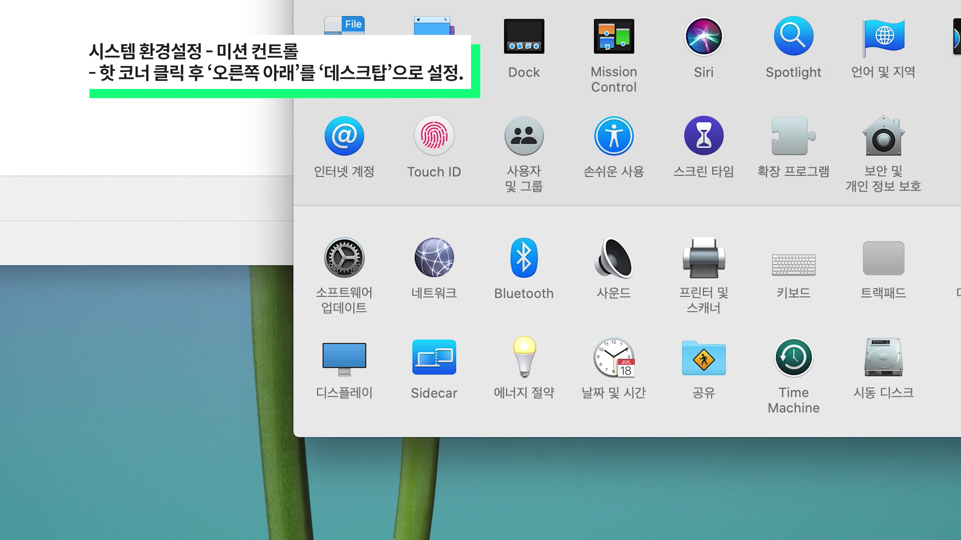
Set the lower-right hot corner to 데스크탑 in the Mission Control preferences and confirm
mouse_move(373, 534)
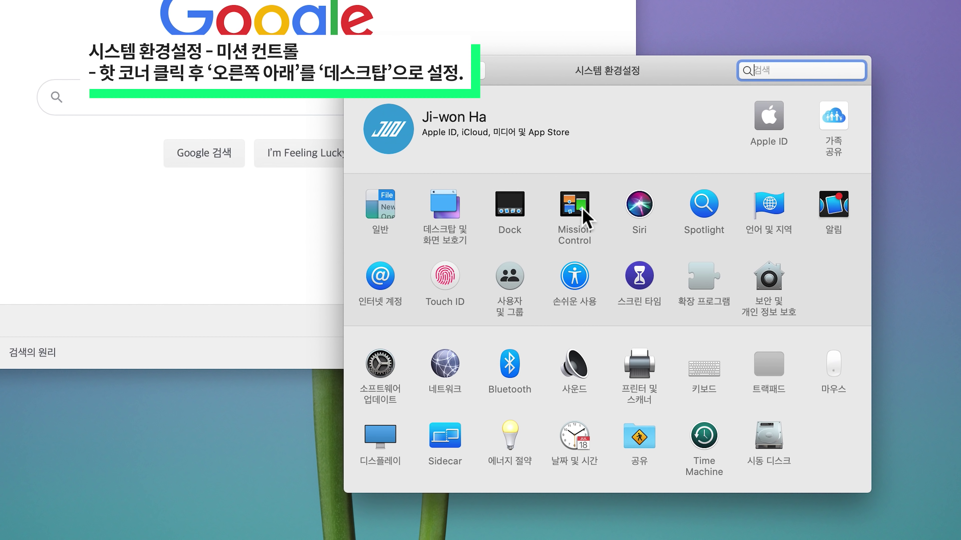
click(583, 211)
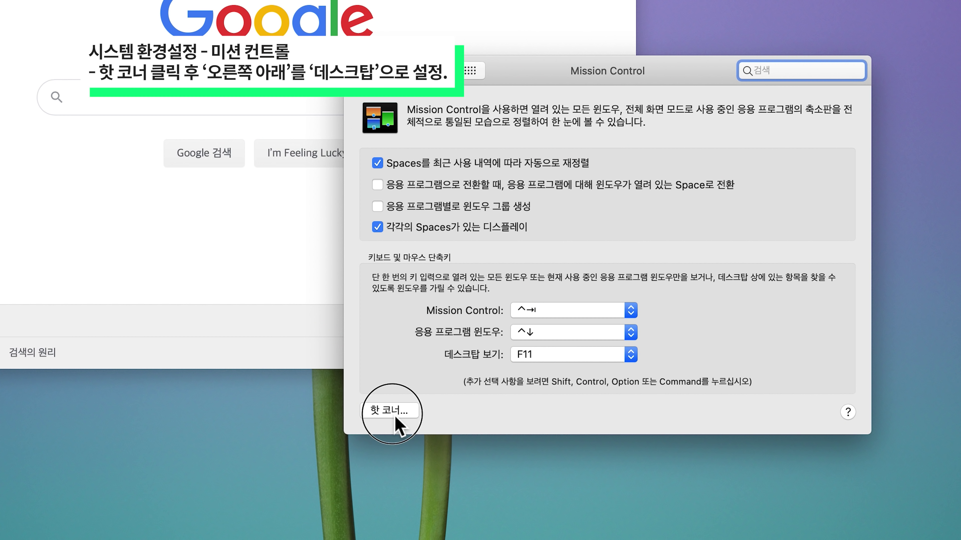
click(396, 418)
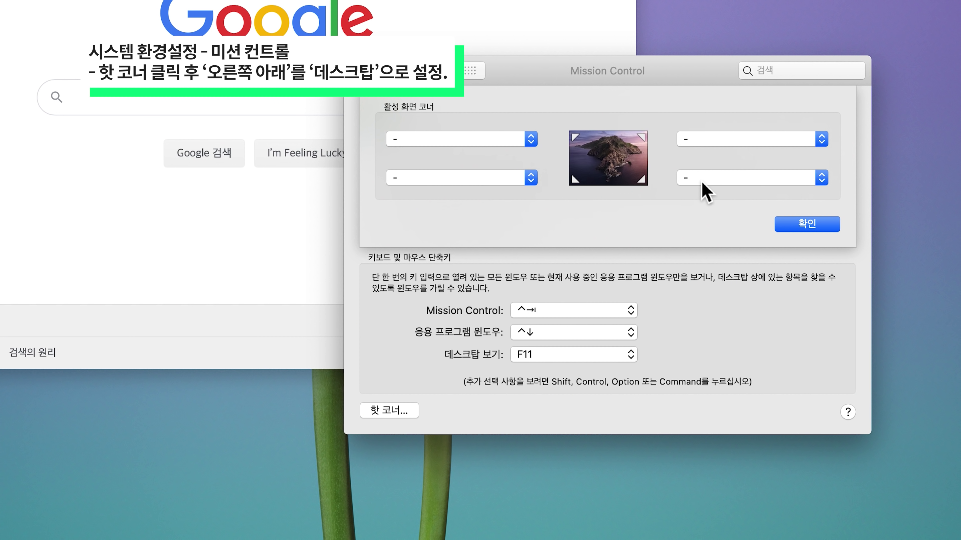
click(705, 178)
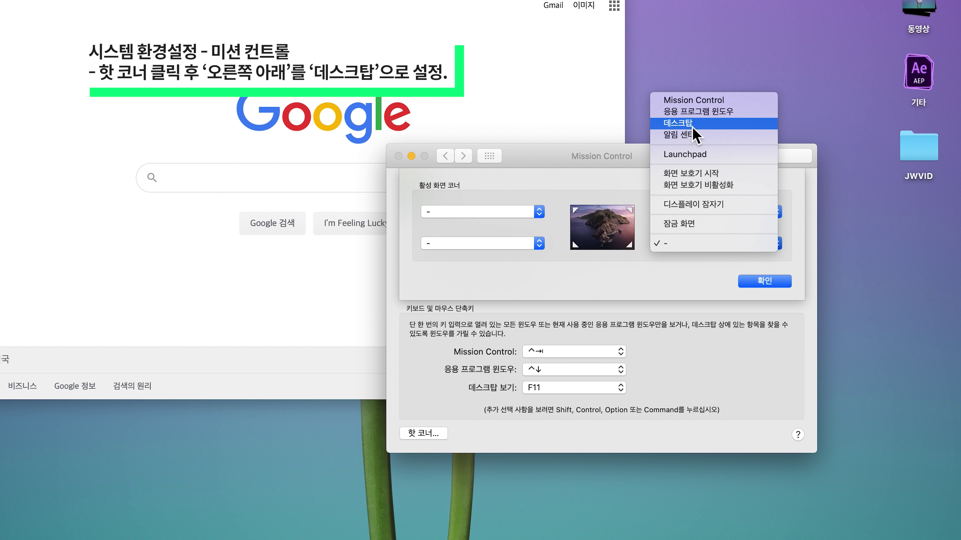
click(693, 129)
click(751, 282)
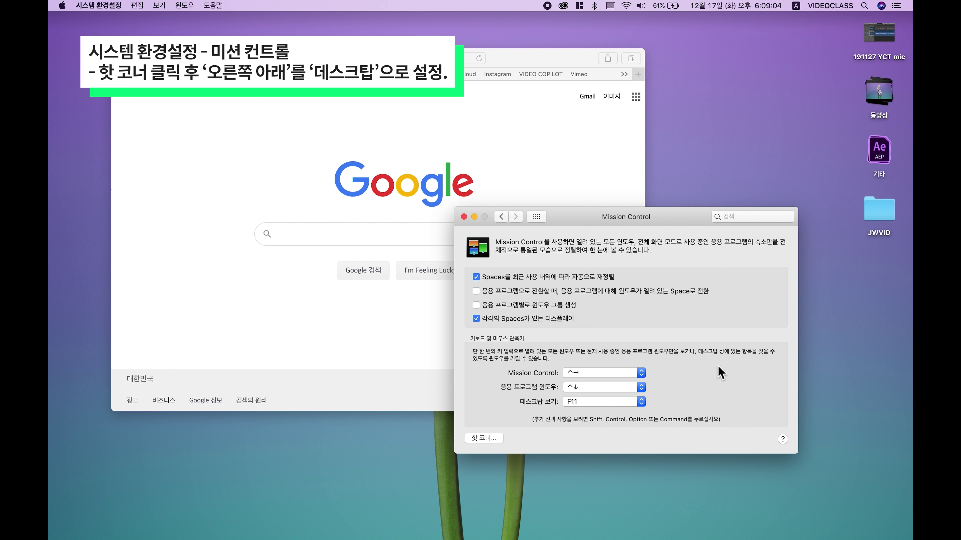
Reveal the desktop with the lower-right hot corner and bring unnamed.jpg into the Premiere Pro project
mouse_move(910, 537)
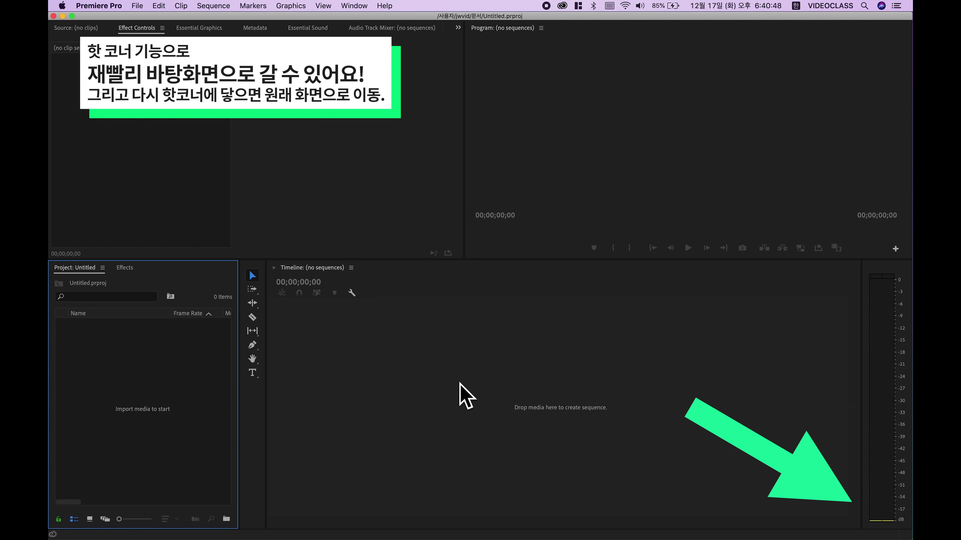
mouse_move(911, 539)
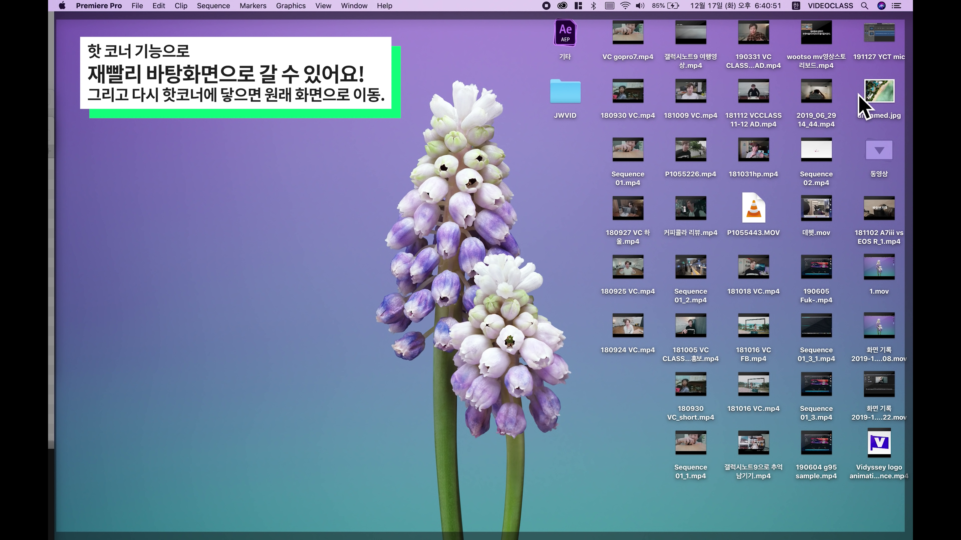
drag(879, 91, 129, 348)
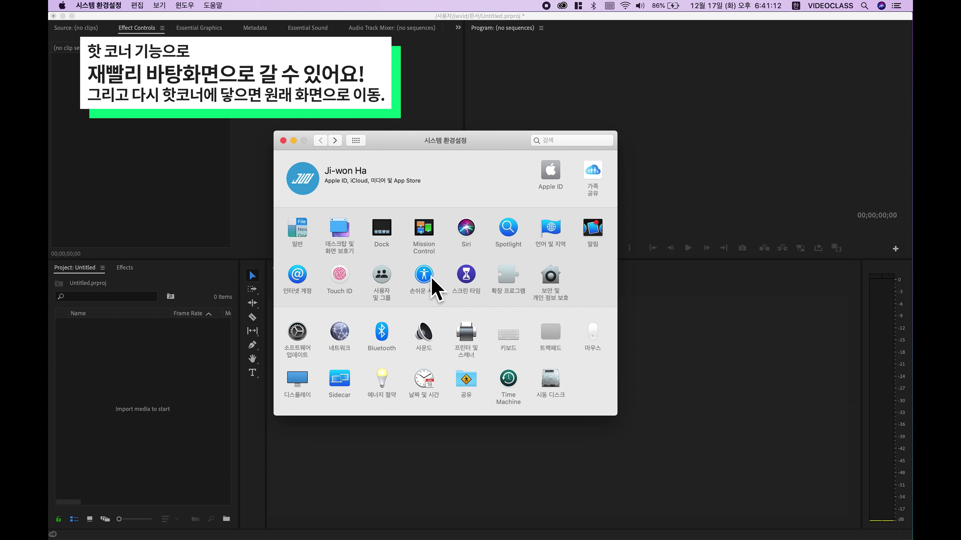
Set the 데스크탑 보기 shortcut to fn in the Mission Control preferences and test it by toggling the desktop view
click(430, 224)
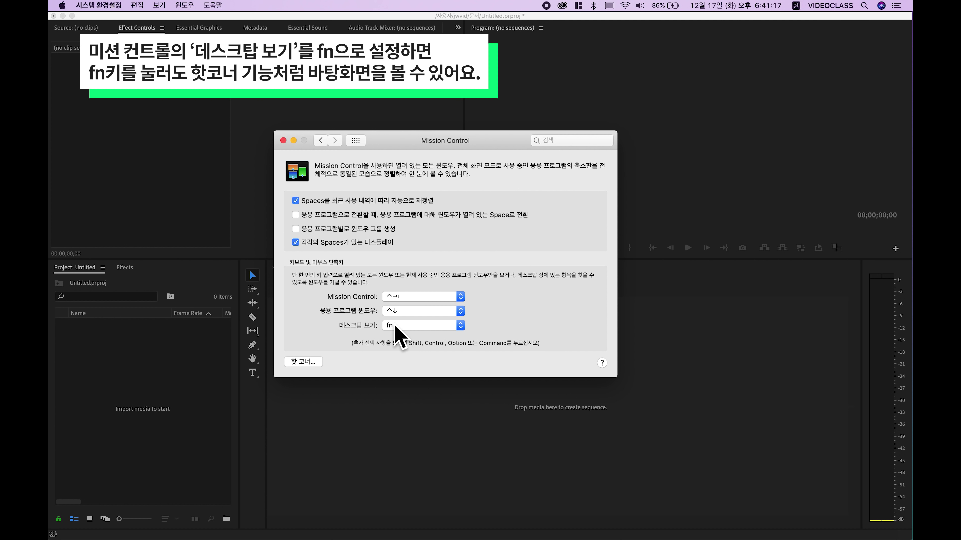
click(398, 333)
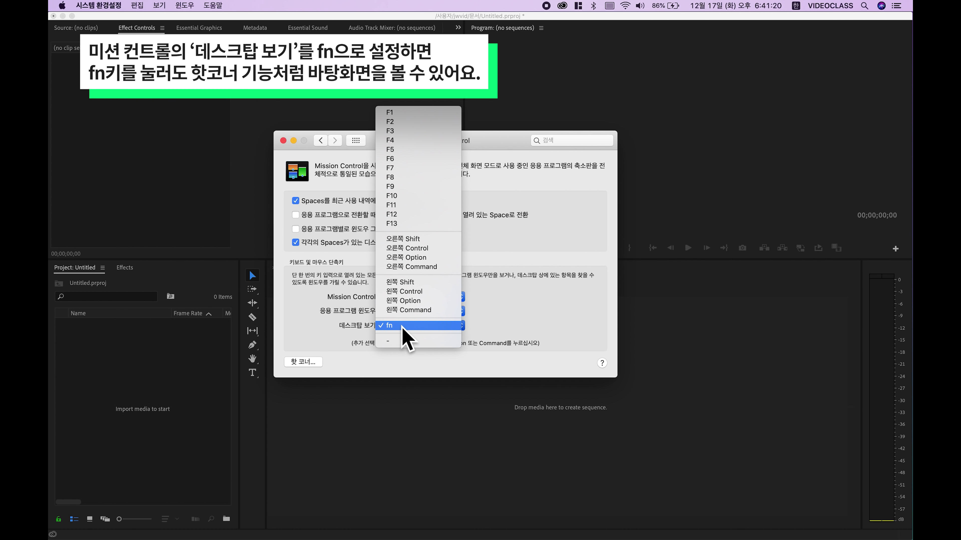
click(403, 330)
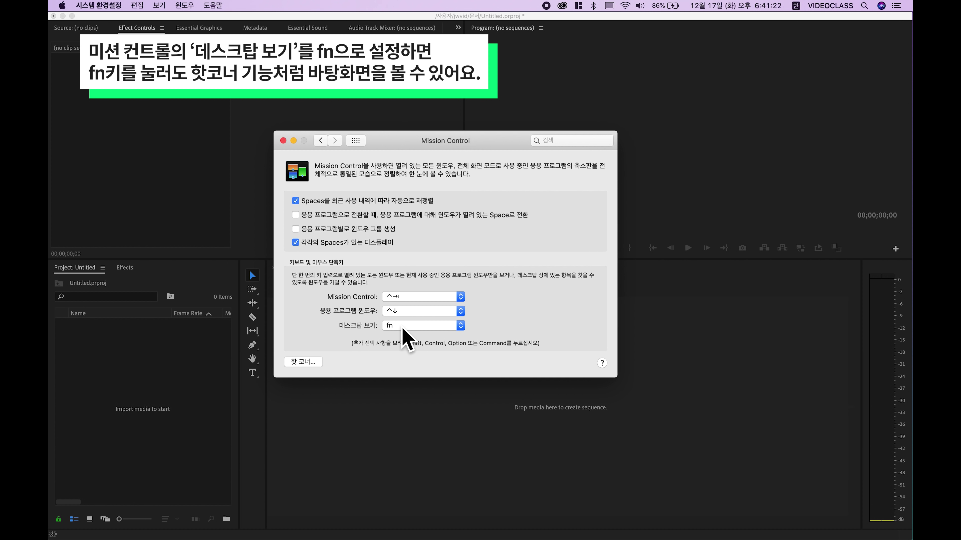
key(fn)
key(fn)
key(fn)
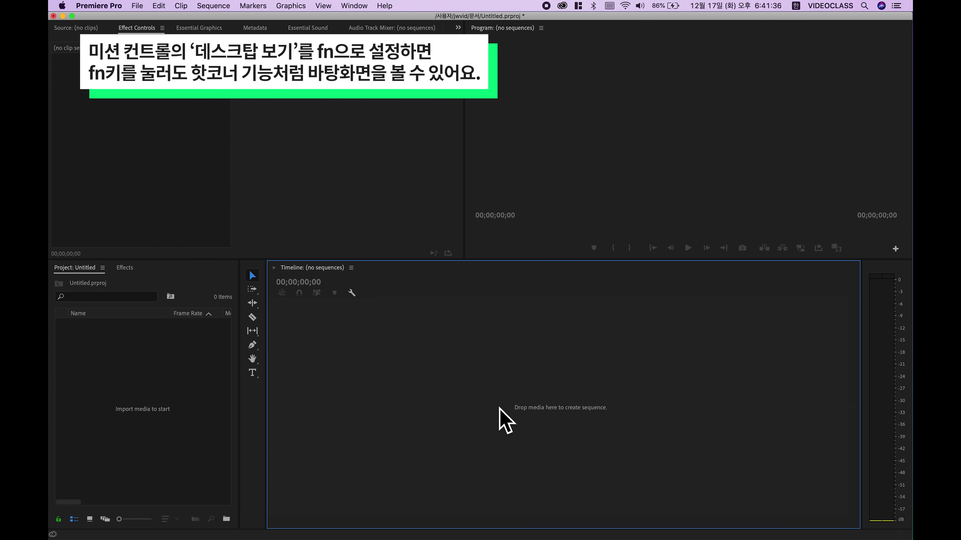
Reveal the desktop with the assigned shortcut and bring a desktop file into the Premiere Pro project
key(fn)
drag(893, 166, 139, 384)
key(fn)
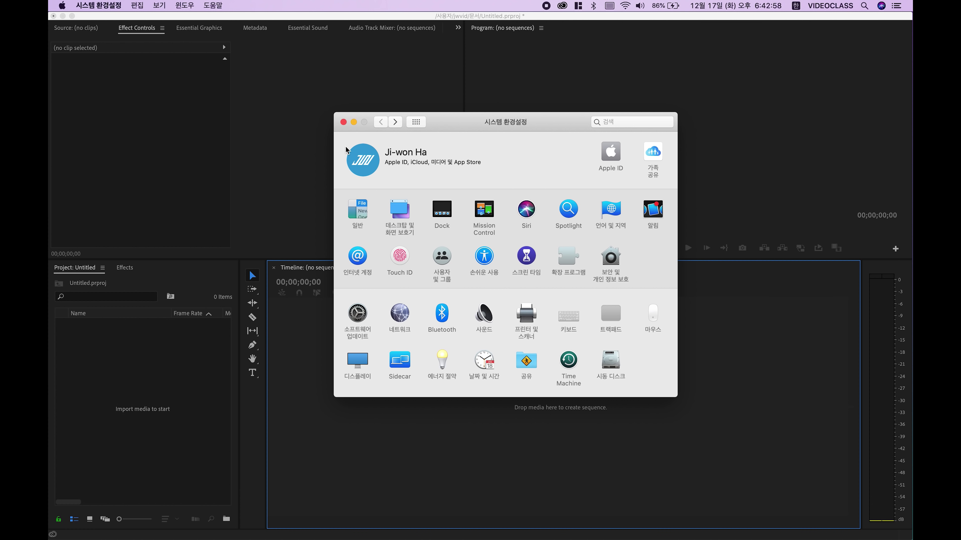
Open the display cursor settings in the Accessibility preferences
drag(502, 124, 473, 122)
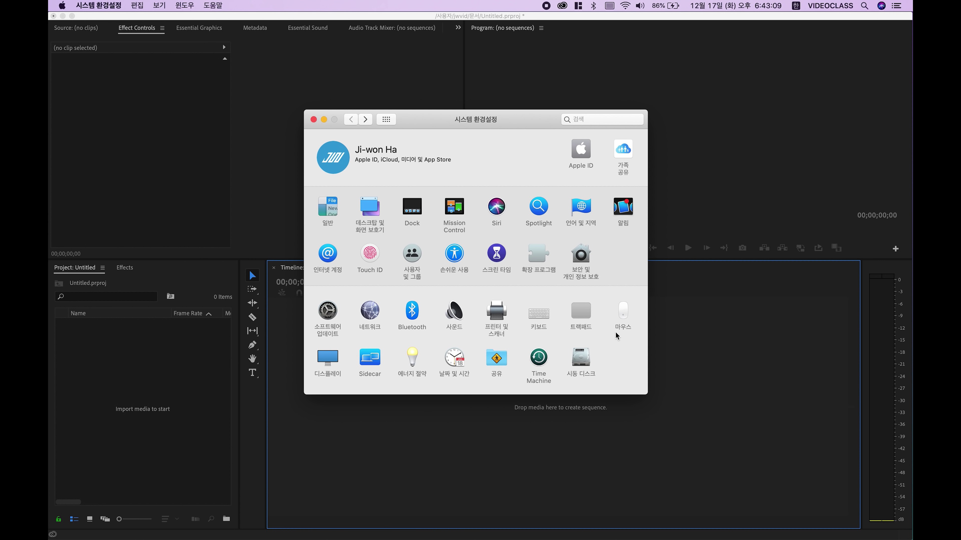
click(468, 261)
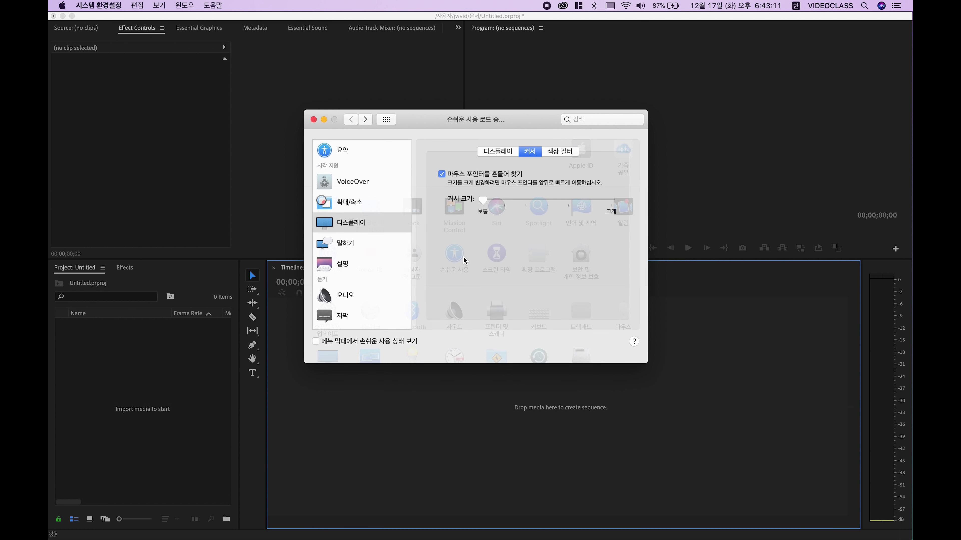
click(352, 223)
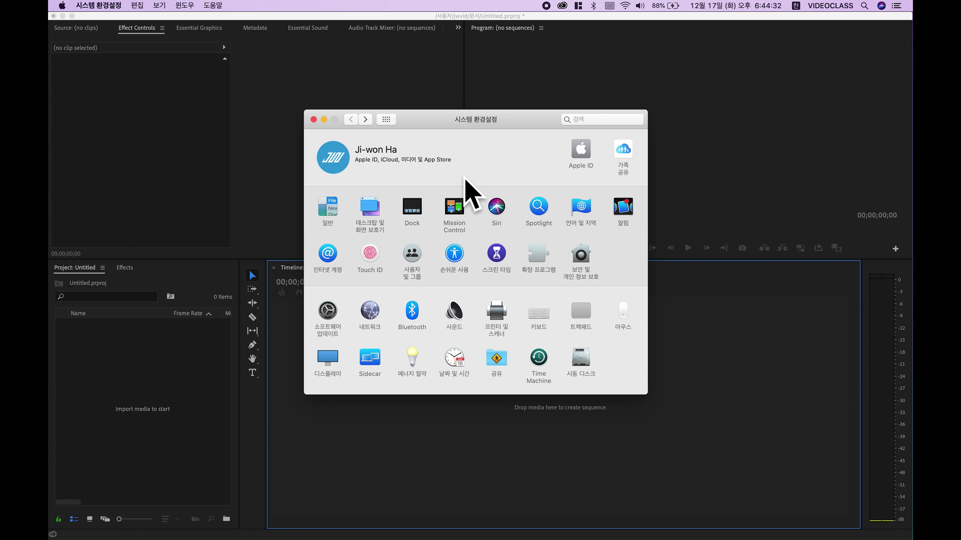
Show all open windows in the Mission Control overview and switch to Premiere Pro
key(ctrl+Up)
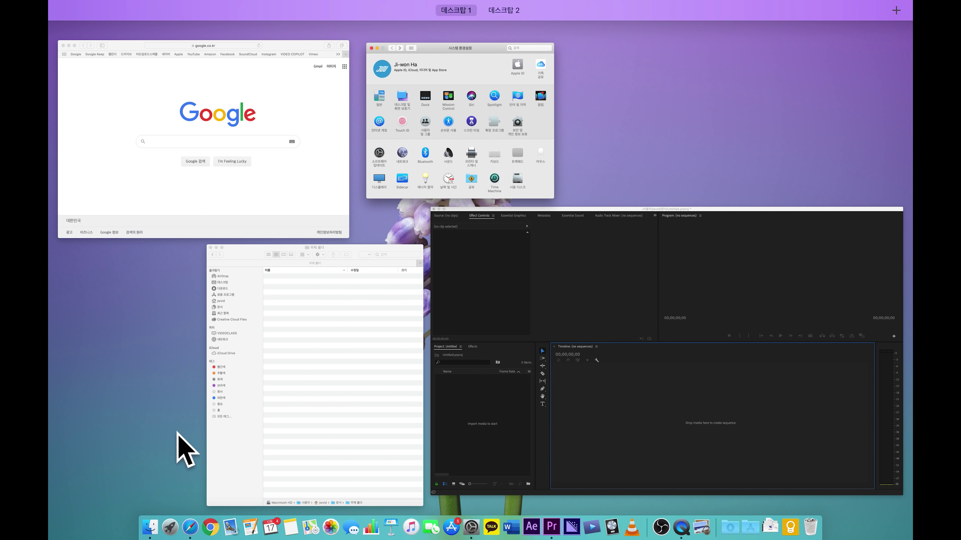
click(657, 353)
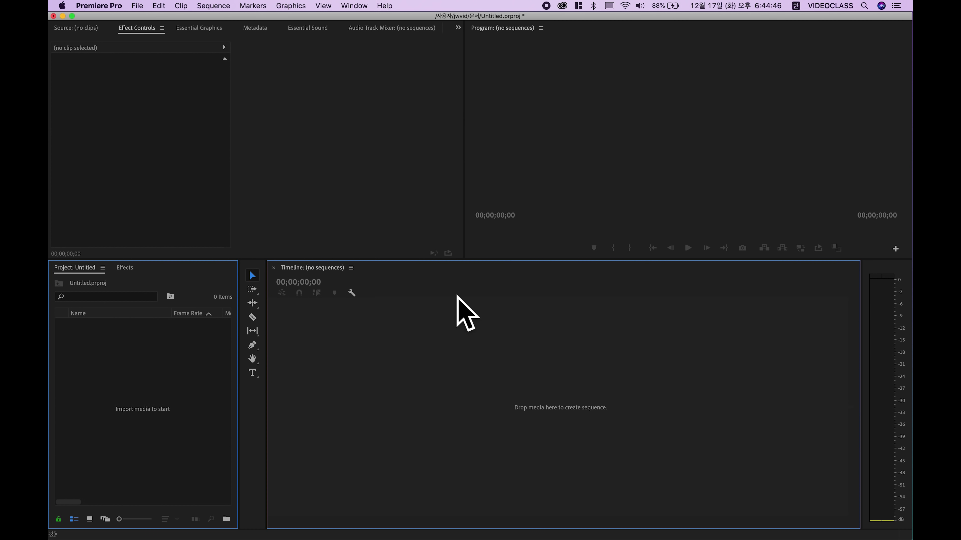
Switch to the Safari window through the window overview and search Google for 비됴클래스
key(ctrl+Up)
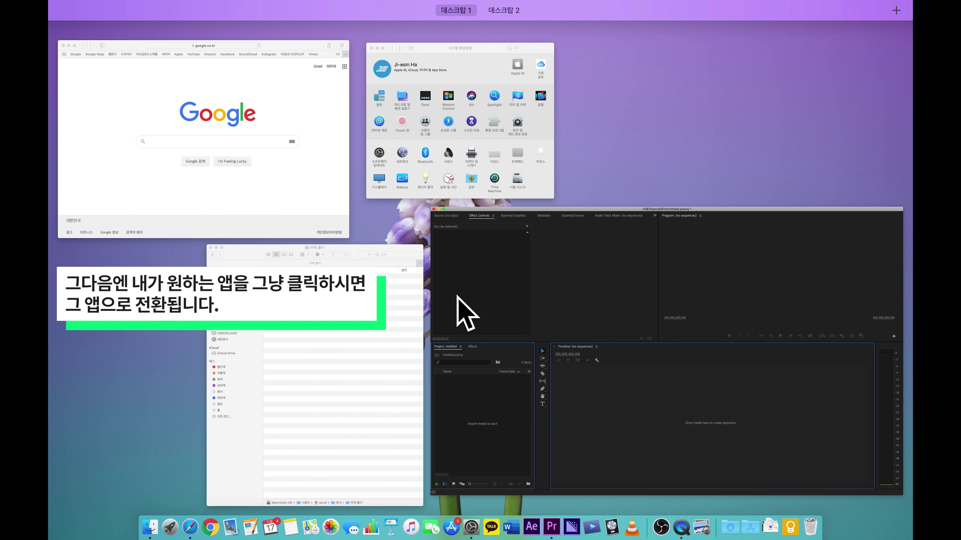
click(247, 174)
text(비됴클래스)
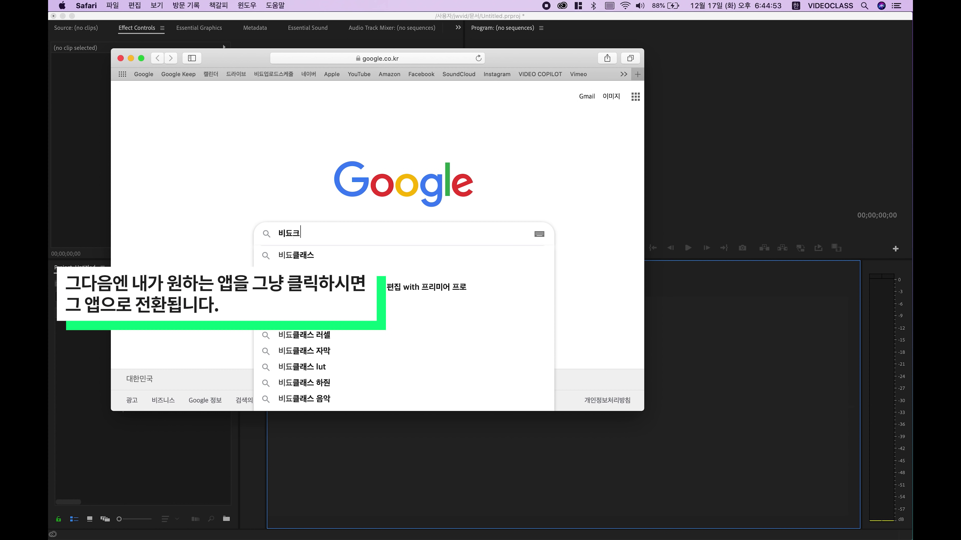
key(Return)
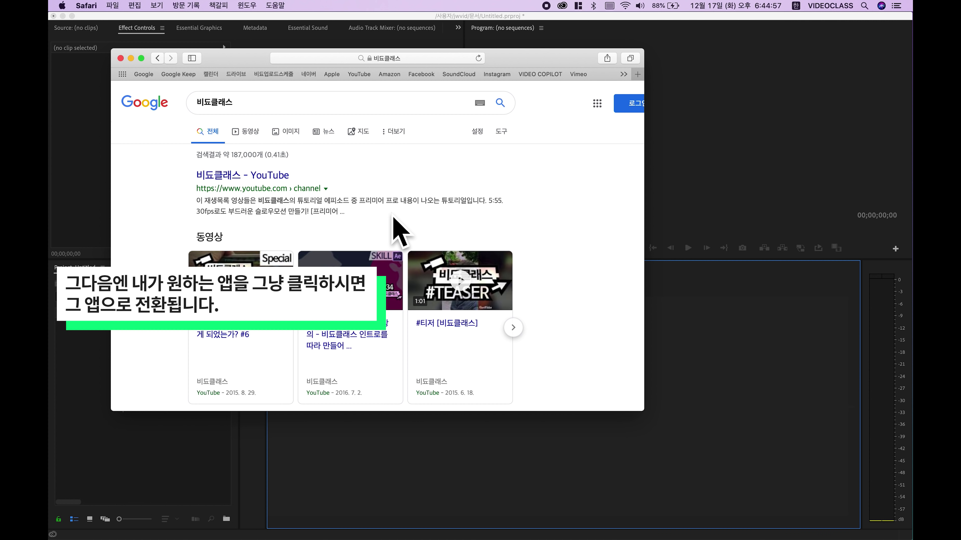
Return to Premiere Pro through the window overview, repeating the overview once more
key(ctrl+Up)
click(562, 339)
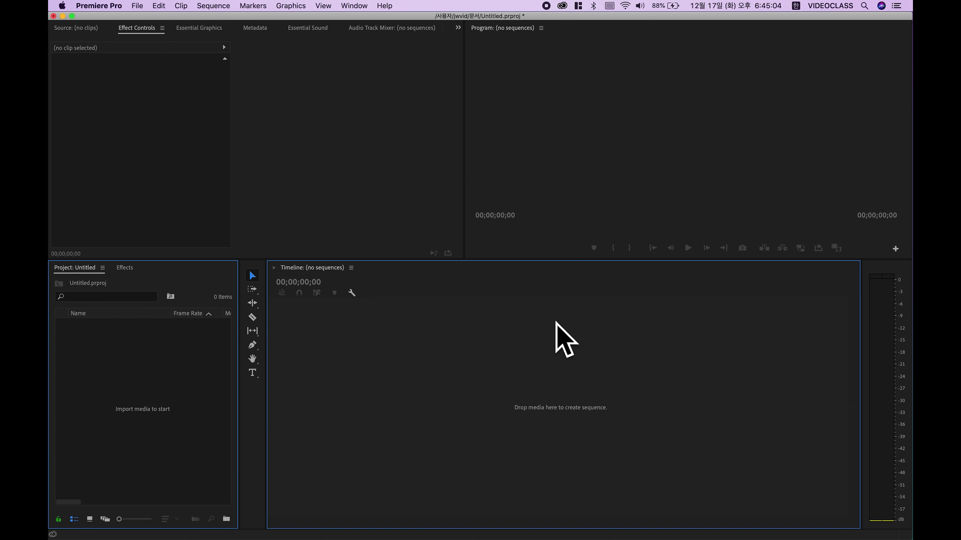
key(ctrl+Up)
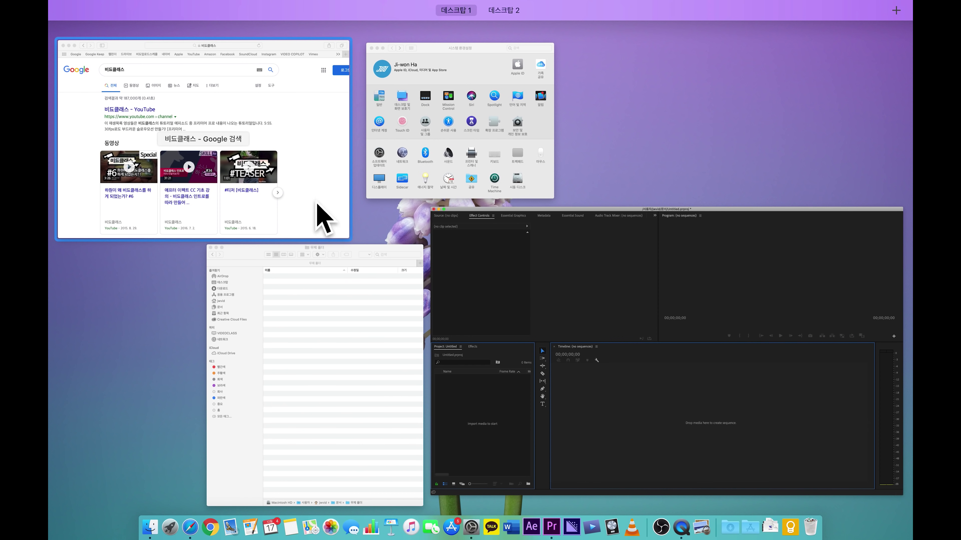
click(567, 344)
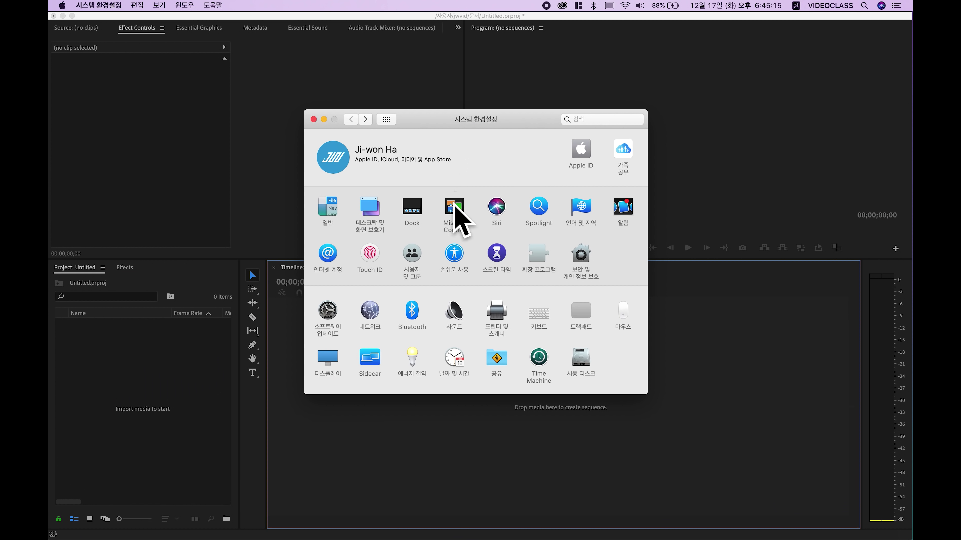
Assign Mission Control to the upper-right hot corner, confirm it, and test the corner by showing and leaving the window overview
click(455, 211)
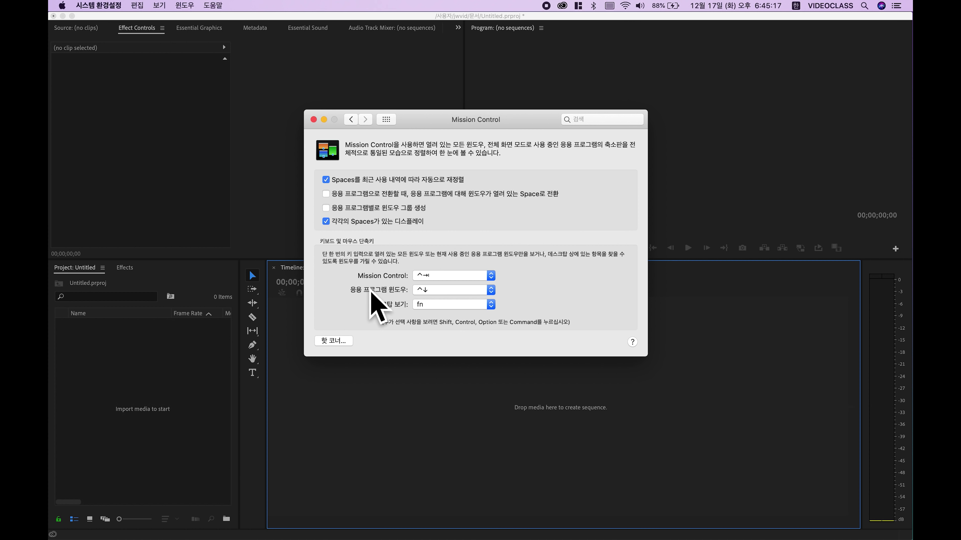
click(336, 341)
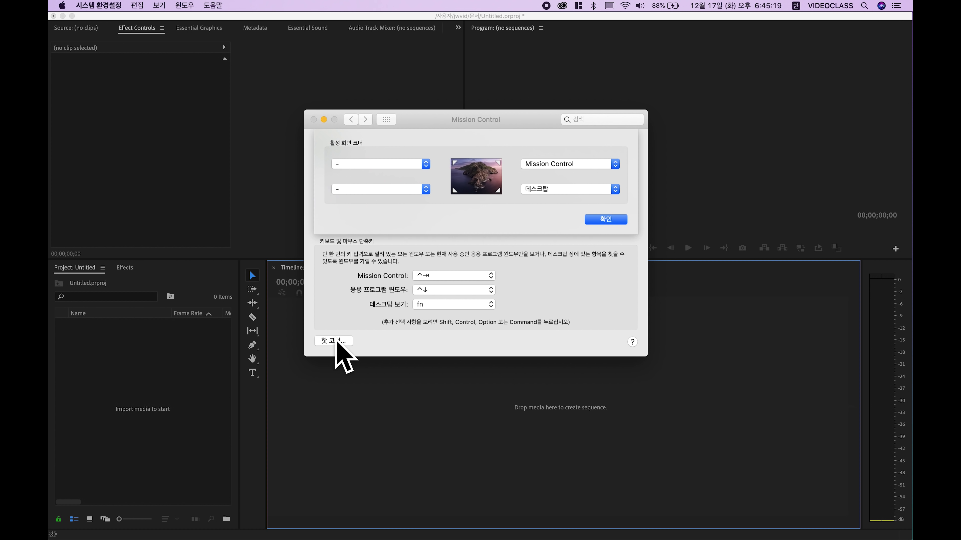
click(561, 165)
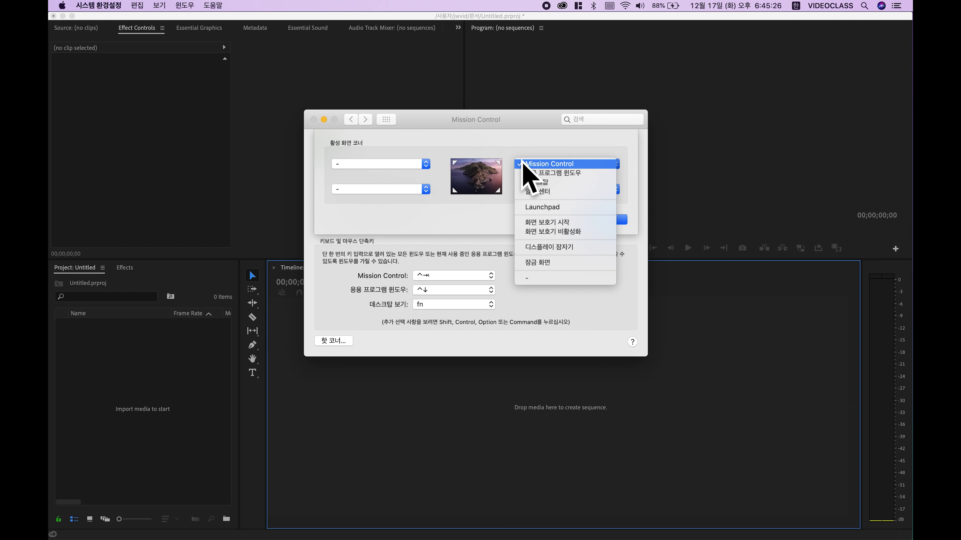
click(564, 164)
click(597, 219)
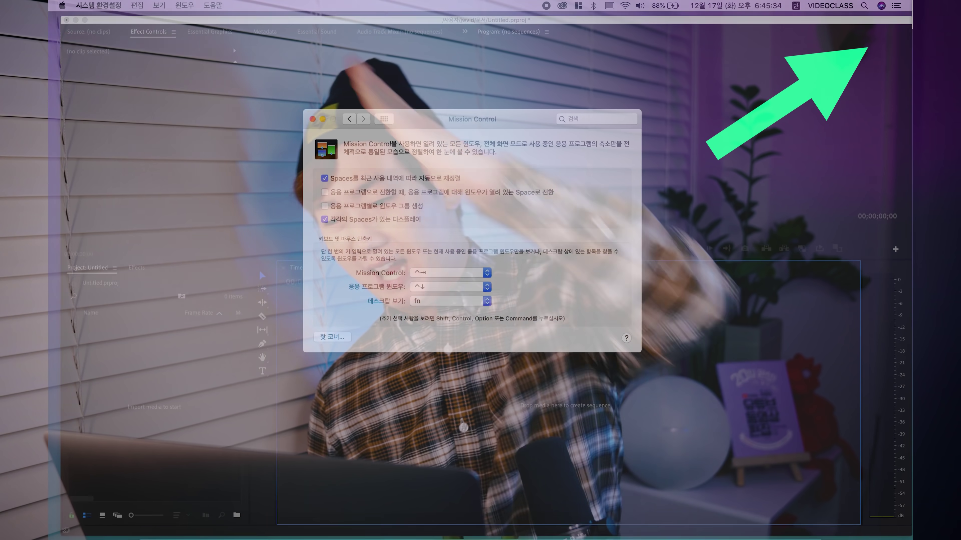
mouse_move(912, 0)
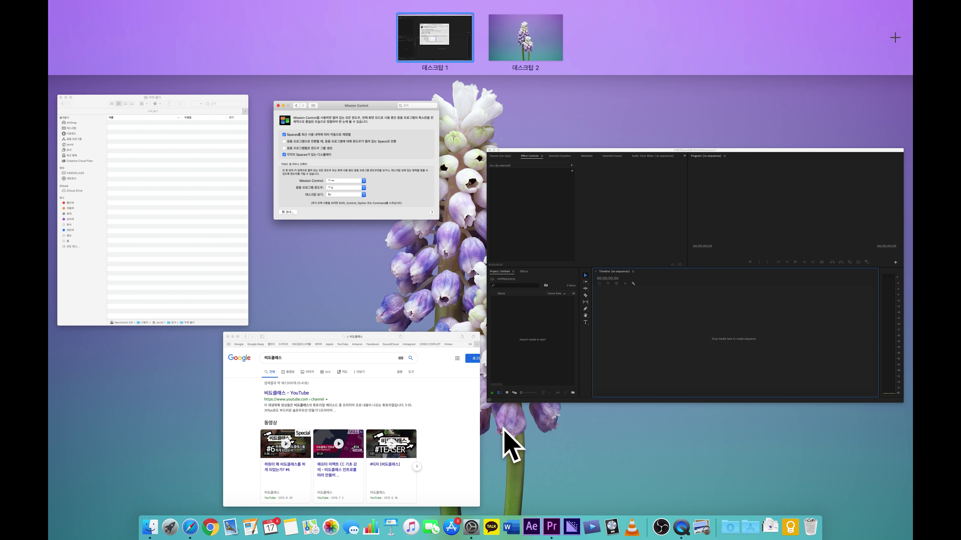
click(518, 449)
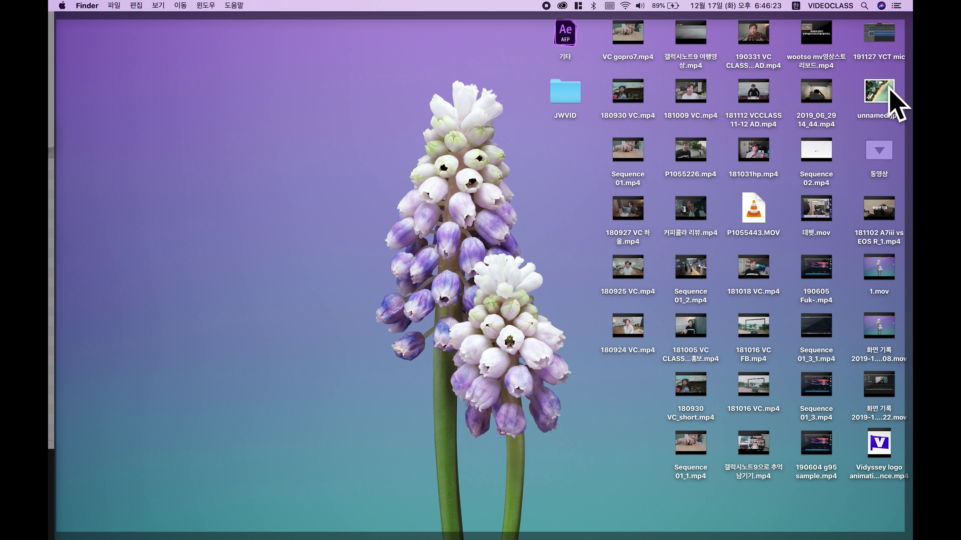
Open unnamed.jpg from the desktop in Preview and close its window
double_click(879, 93)
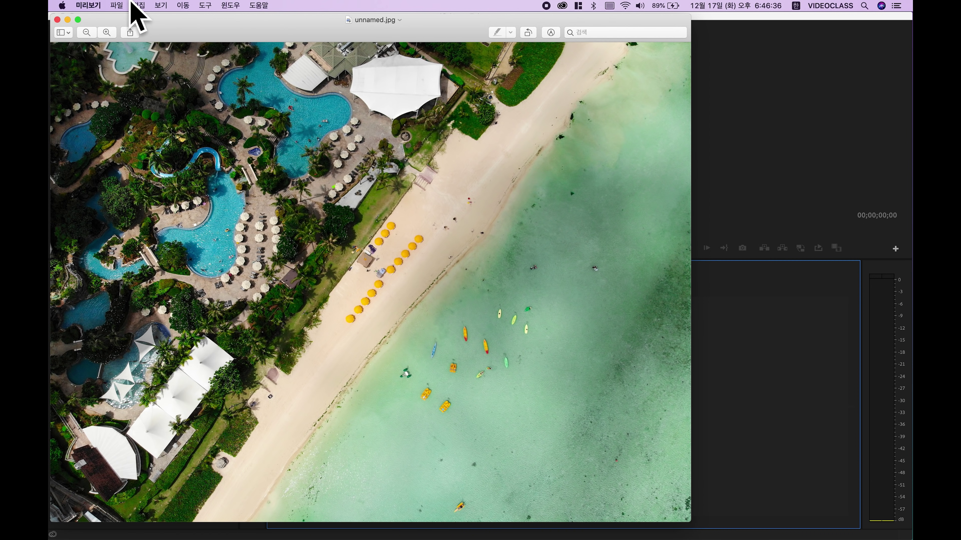
click(57, 19)
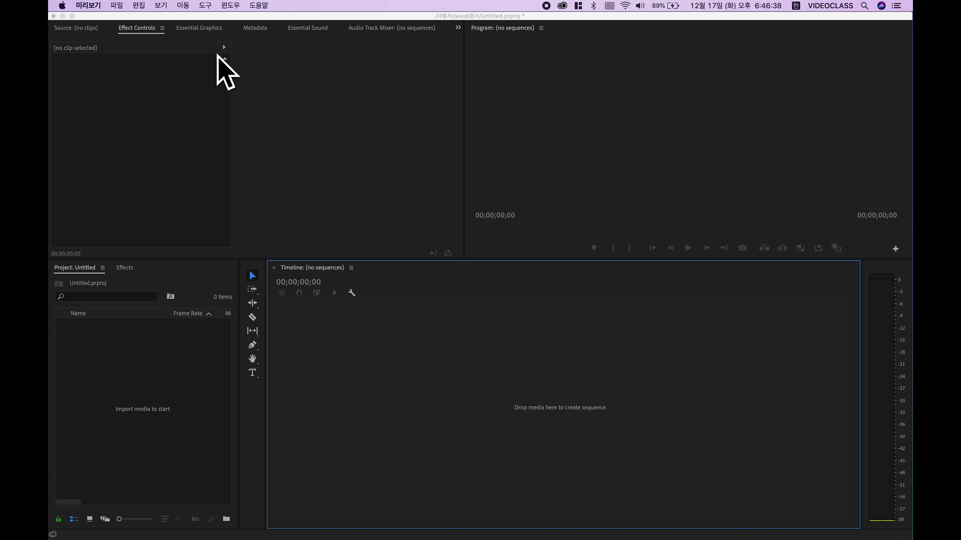
Reveal the desktop with the lower-right hot corner and preview unnamed.jpg in Quick Look
mouse_move(912, 539)
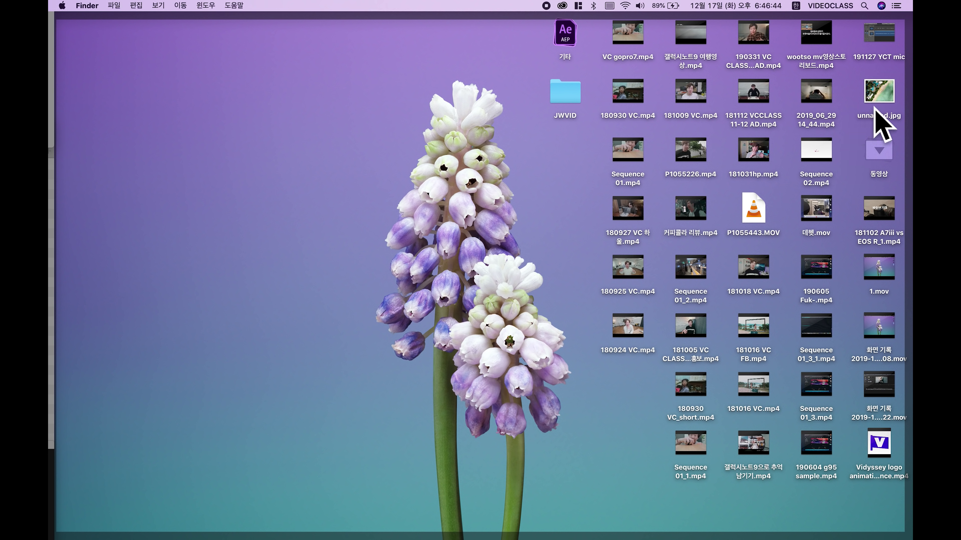
click(823, 114)
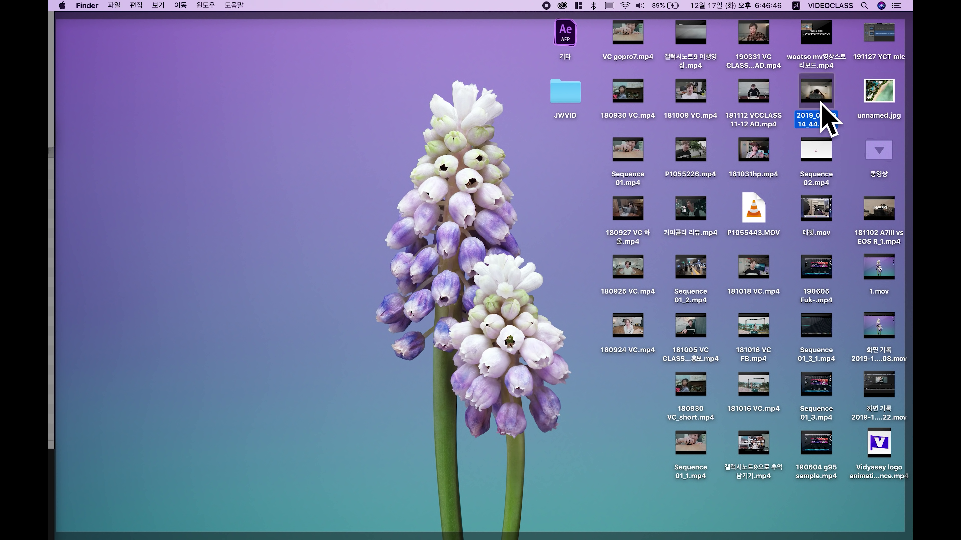
click(870, 102)
key(space)
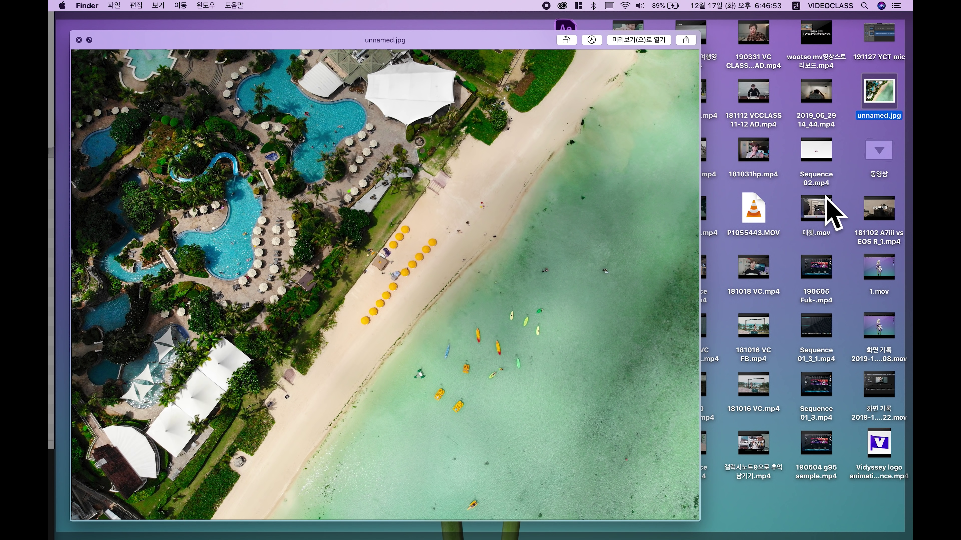
Close and reopen the Quick Look preview of unnamed.jpg, and browse previews of neighbouring desktop files, starting with 2019_06_29 14_44.mp4, before closing Quick Look
key(space)
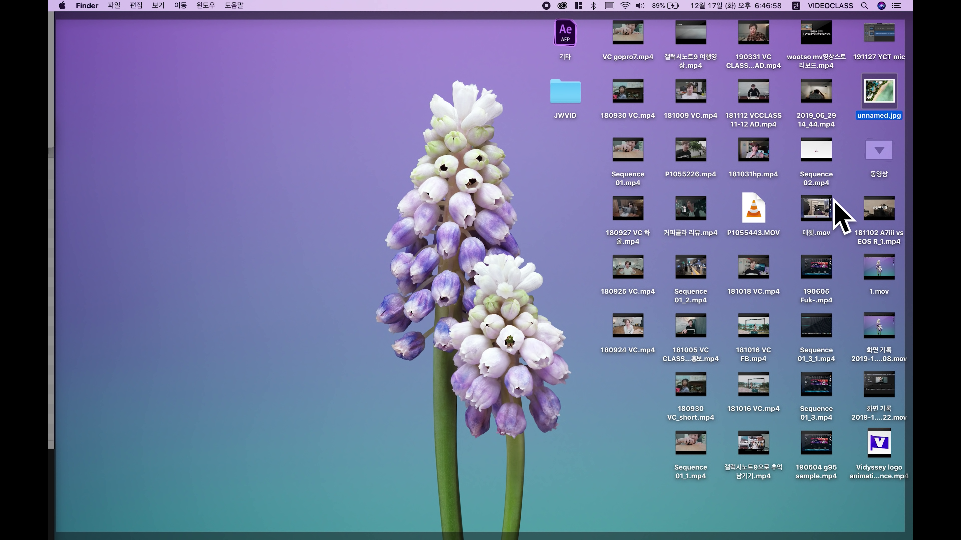
key(space)
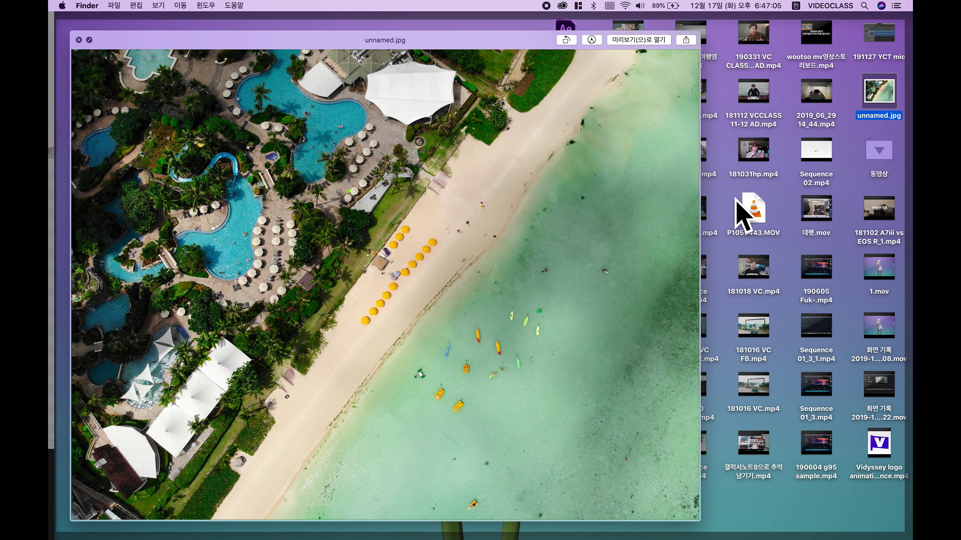
key(Left)
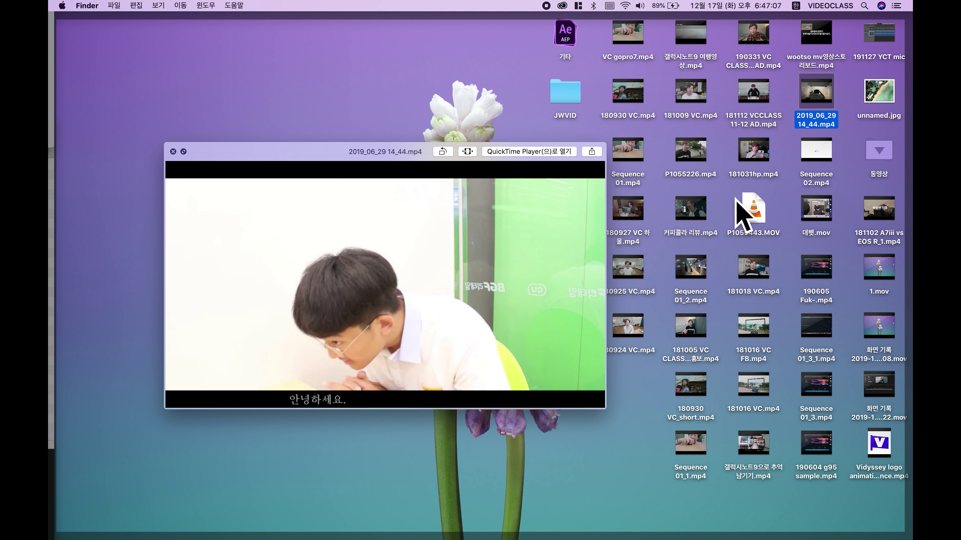
key(Down)
key(Down)
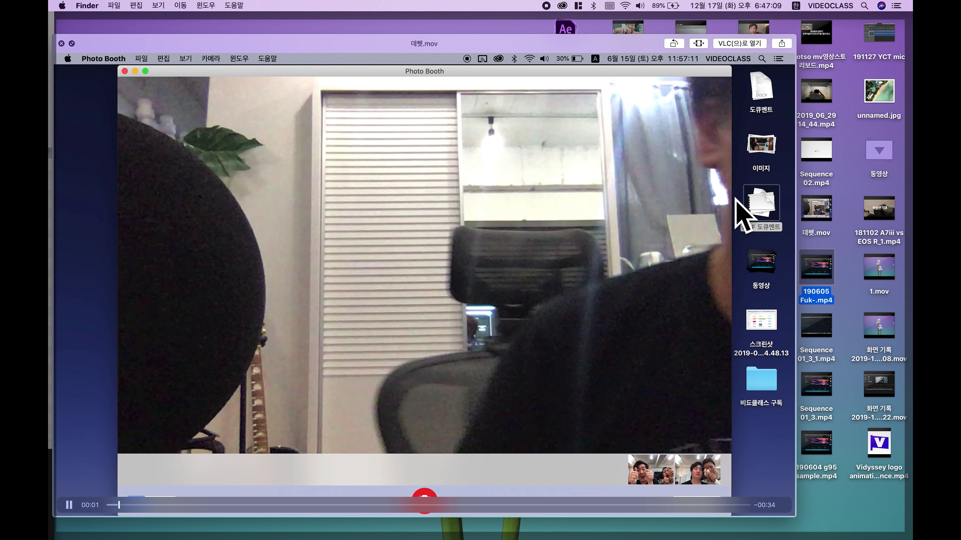
key(Down)
key(Down)
key(Down)
key(Down)
key(Right)
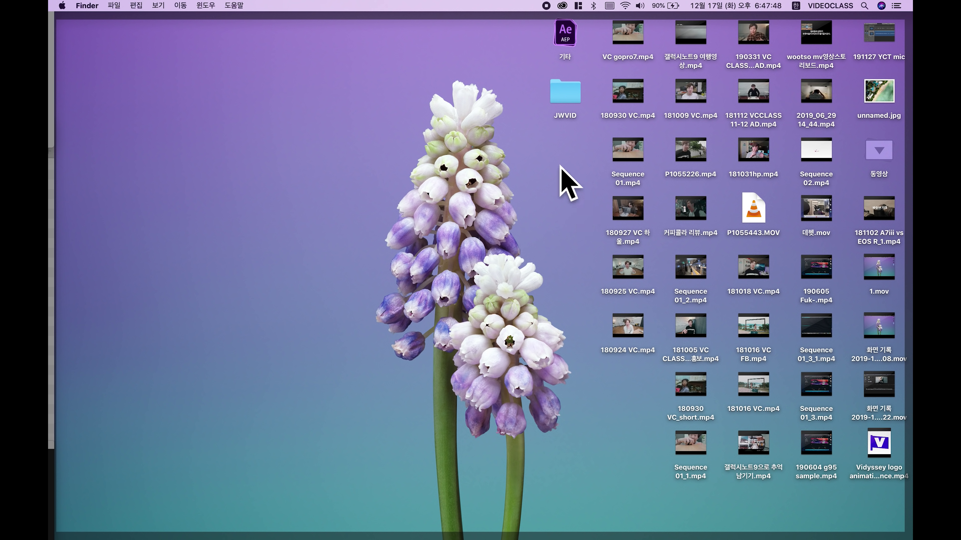
key(space)
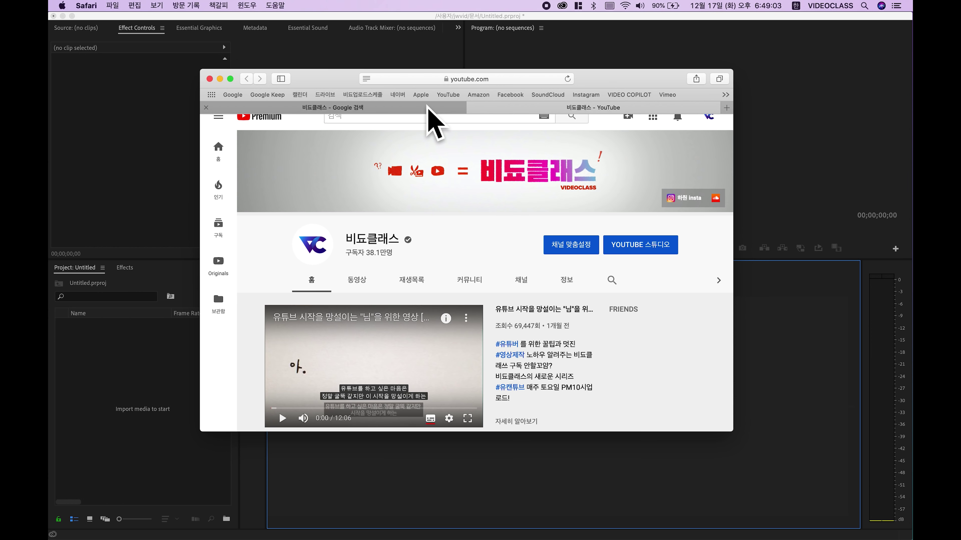
In Safari, switch between the Google search tab and the 비됴클래스 YouTube tab, ending on the YouTube tab
click(428, 107)
click(521, 108)
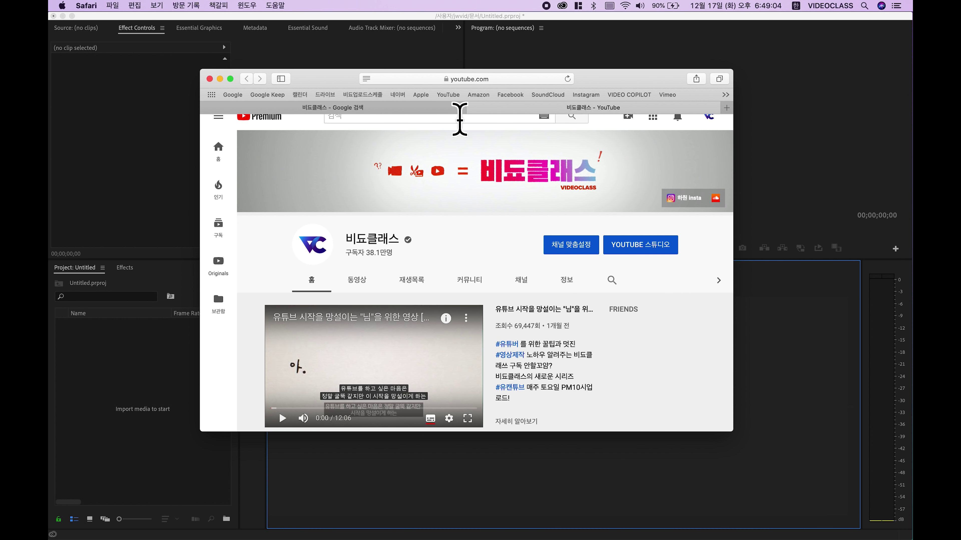
click(447, 107)
click(469, 108)
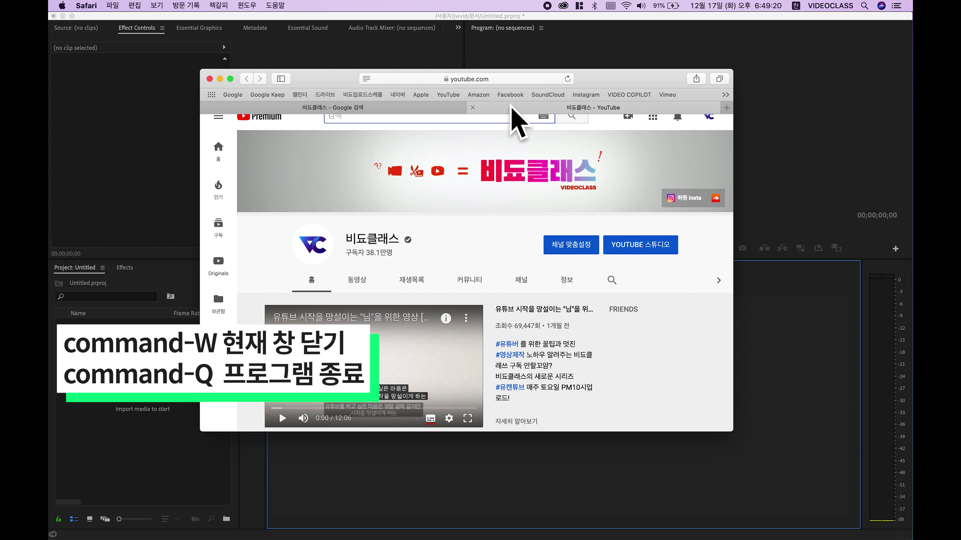
Close the current 비됴클래스 YouTube tab and quit Safari completely
key(super+w)
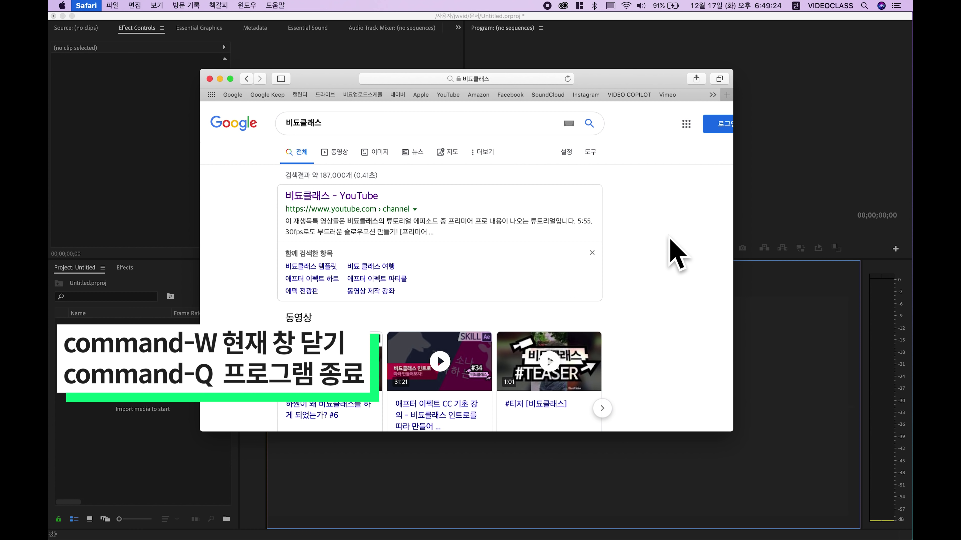
key(super+q)
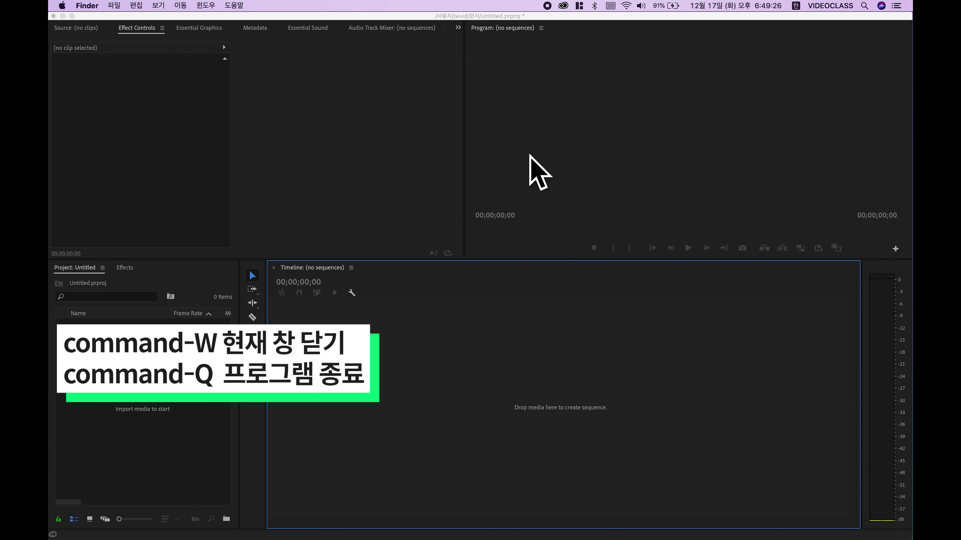